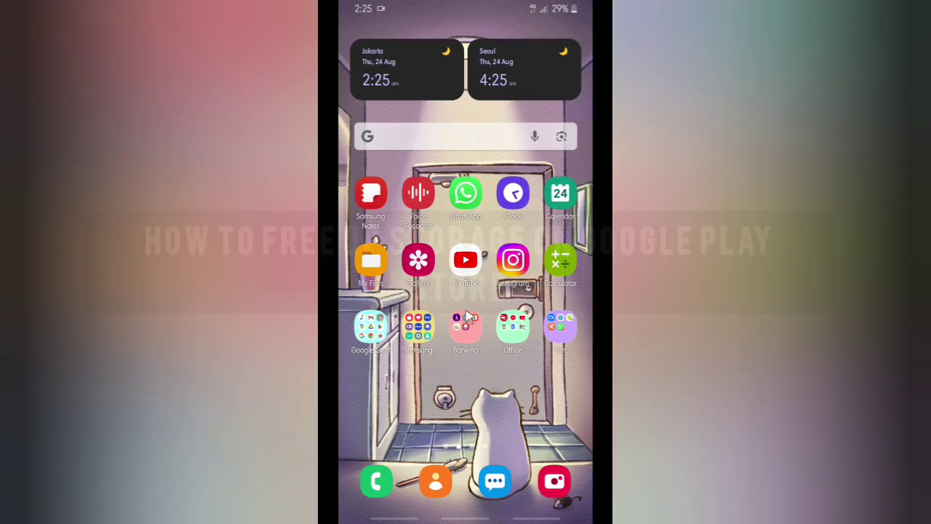
Step: Open the Google Stuff folder on the home screen to reveal Play Store
{"action": "left_click", "coordinate": [379, 331]}
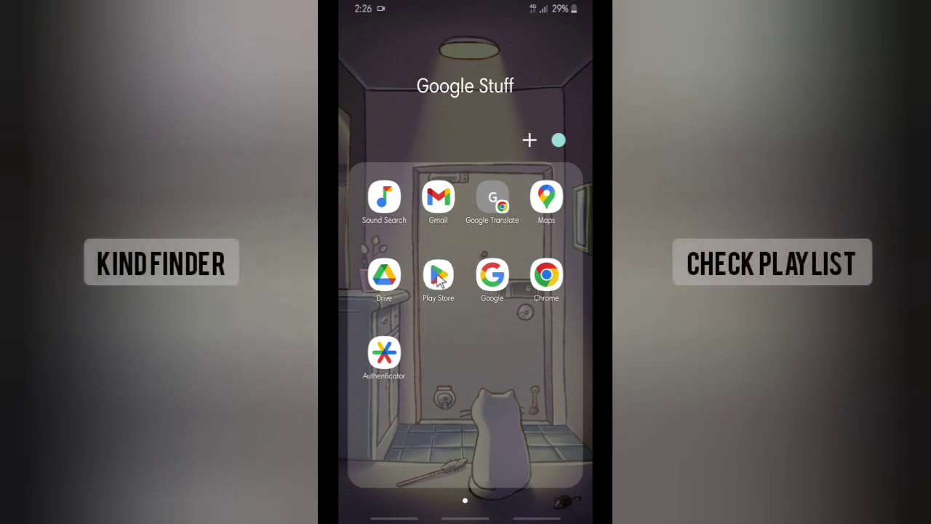
Step: Launch Play Store, switch to the Apps section and bring up the profile account menu
{"action": "left_click", "coordinate": [439, 279]}
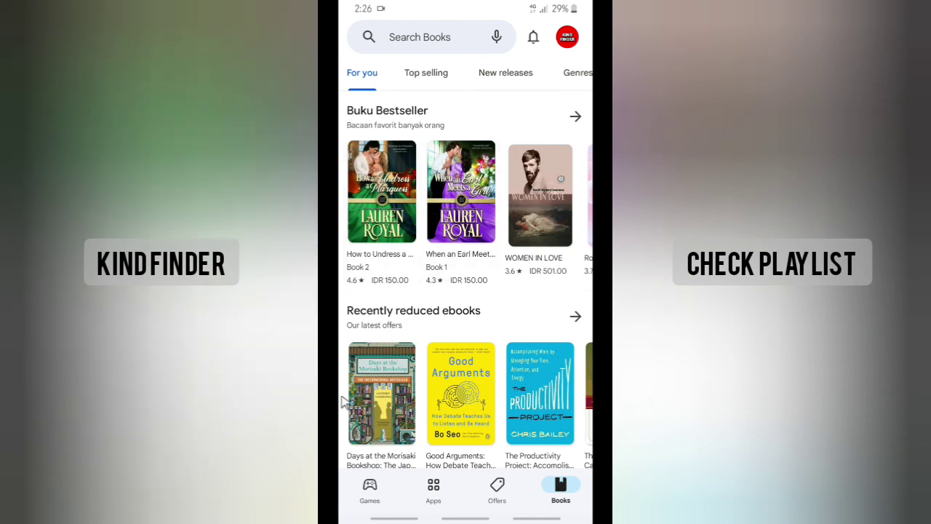
{"action": "left_click", "coordinate": [435, 495]}
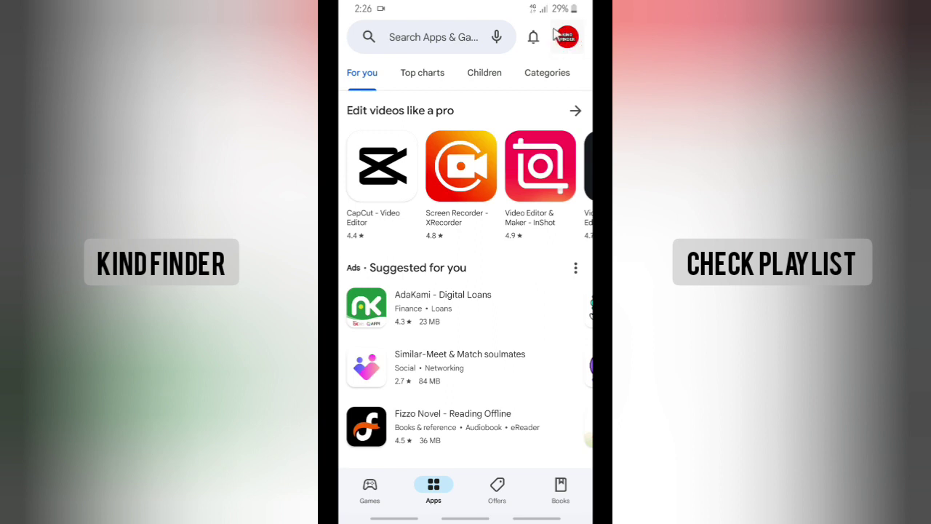
{"action": "left_click", "coordinate": [562, 41]}
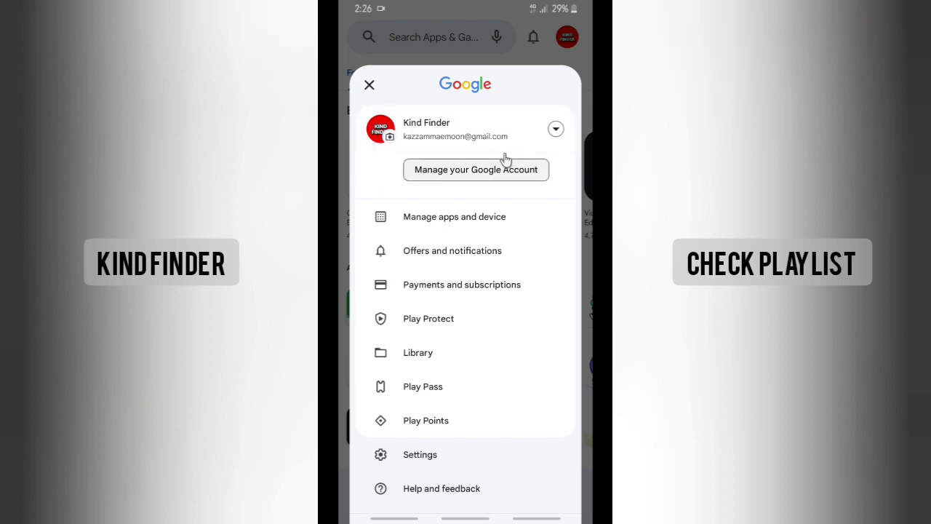
Step: Open Manage apps and device, confirm 18 GB of 25 GB used, then list the 57 installed apps
{"action": "left_click", "coordinate": [465, 230]}
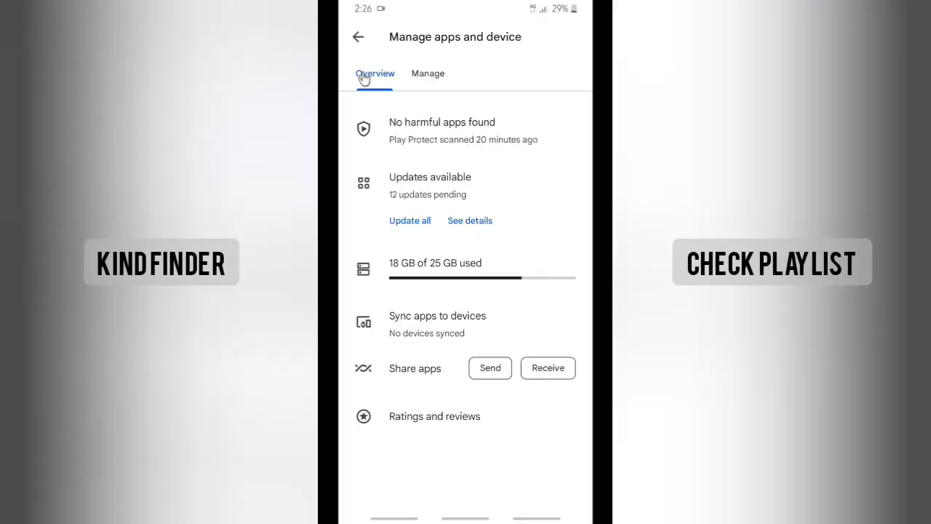
{"action": "left_click", "coordinate": [428, 76]}
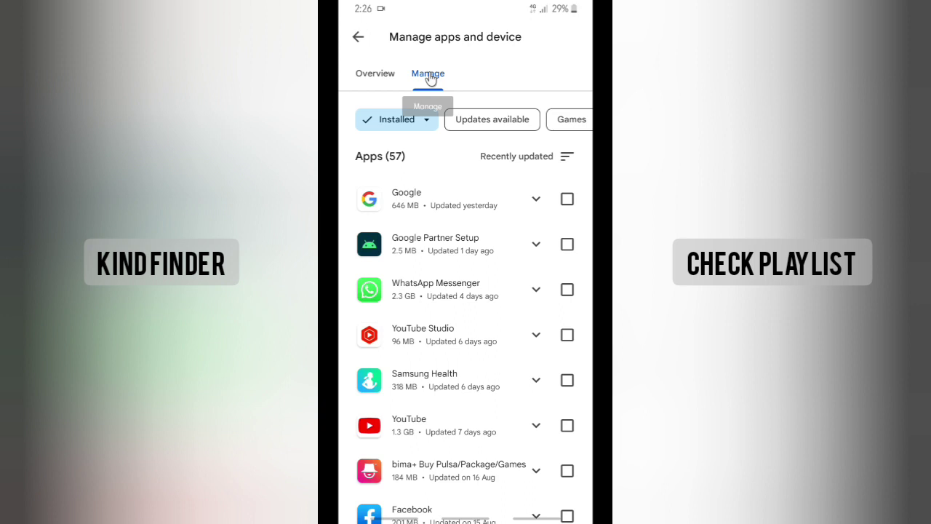
{"action": "left_click", "coordinate": [377, 73]}
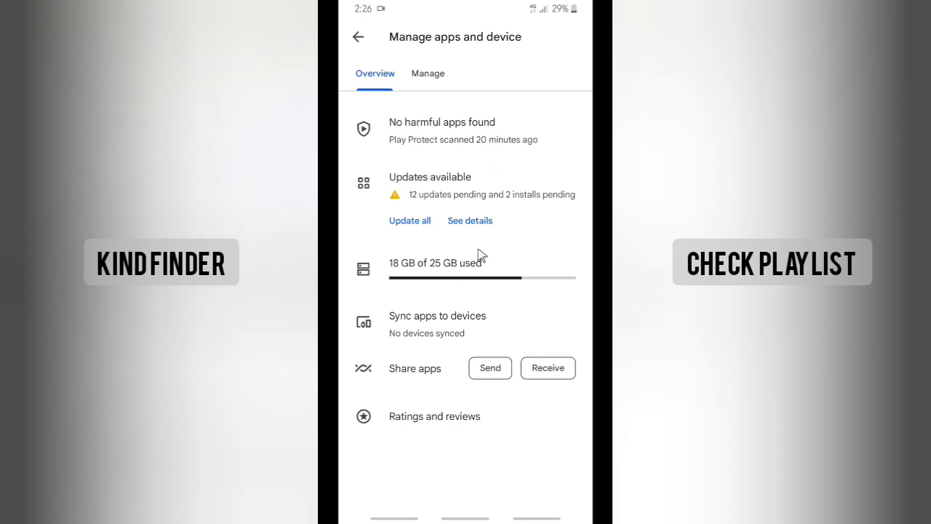
{"action": "left_click", "coordinate": [429, 76]}
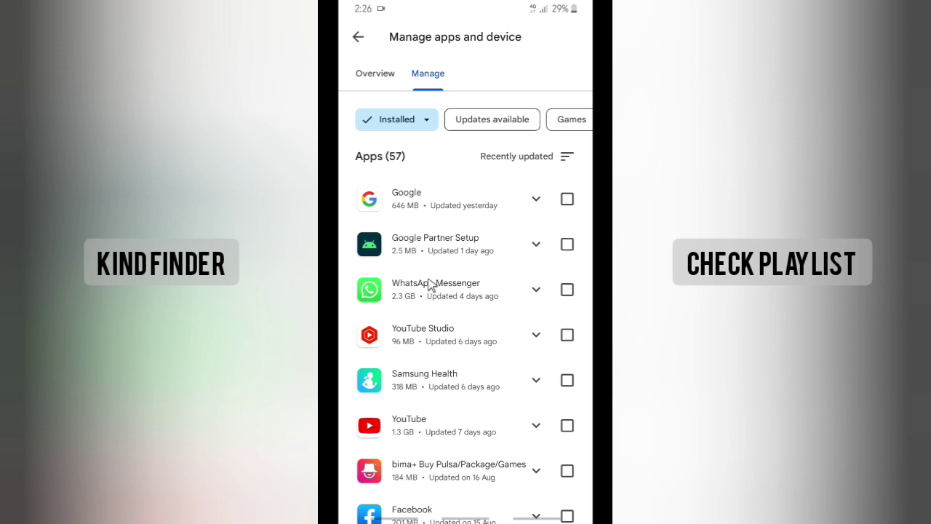
{"action": "scroll", "coordinate": [466, 333], "scroll_direction": "down", "scroll_amount": 3}
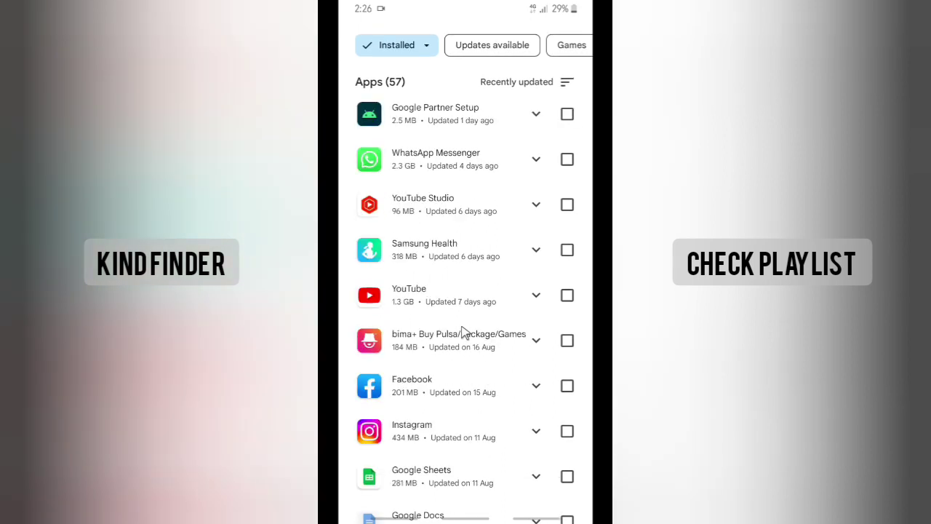
Step: Tick Facebook, Briefing and fitpro in the installed apps list for uninstalling
{"action": "left_click", "coordinate": [569, 386]}
{"action": "scroll", "coordinate": [565, 381], "scroll_direction": "down", "scroll_amount": 5}
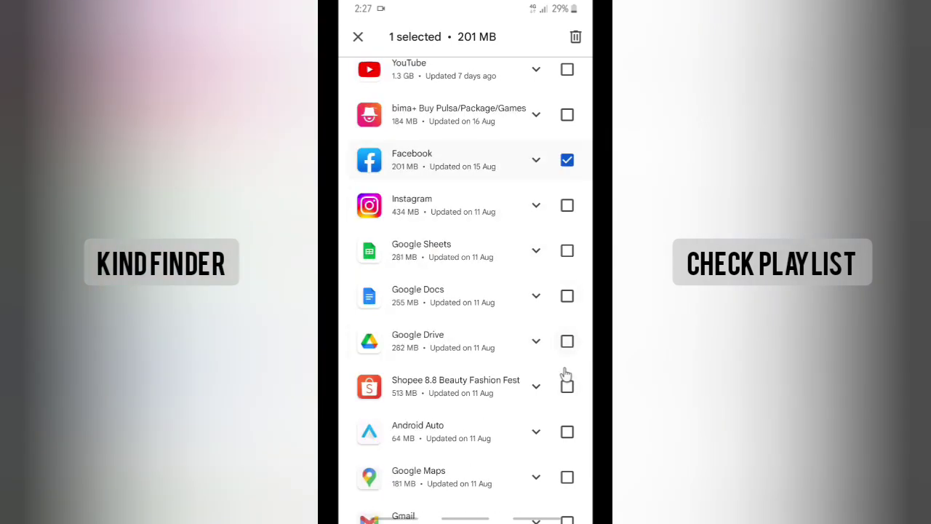
{"action": "scroll", "coordinate": [559, 365], "scroll_direction": "down", "scroll_amount": 5}
{"action": "scroll", "coordinate": [558, 364], "scroll_direction": "down", "scroll_amount": 2}
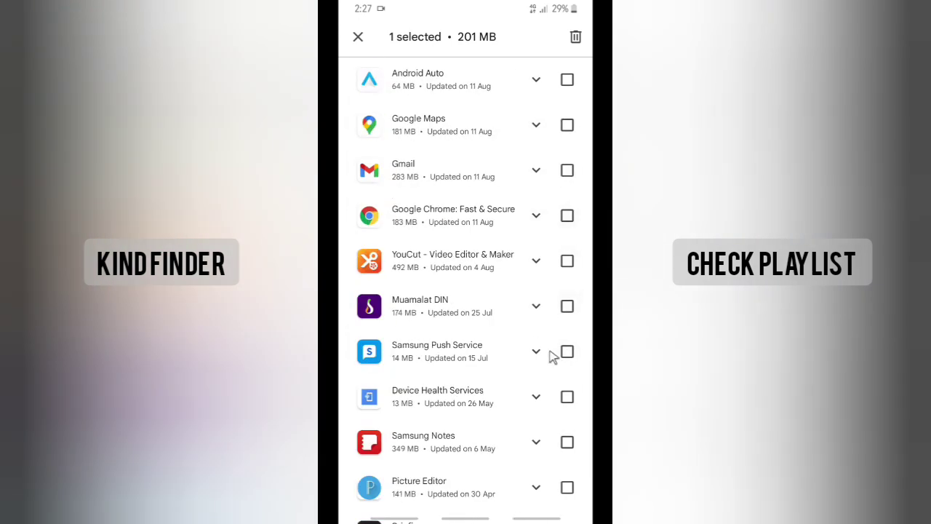
{"action": "scroll", "coordinate": [551, 355], "scroll_direction": "down", "scroll_amount": 4}
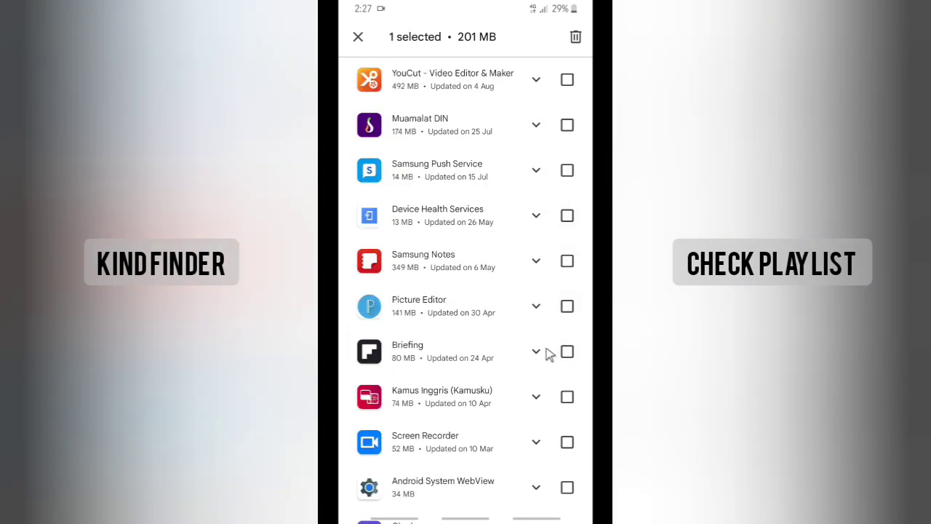
{"action": "scroll", "coordinate": [549, 354], "scroll_direction": "down", "scroll_amount": 1}
{"action": "left_click", "coordinate": [567, 307]}
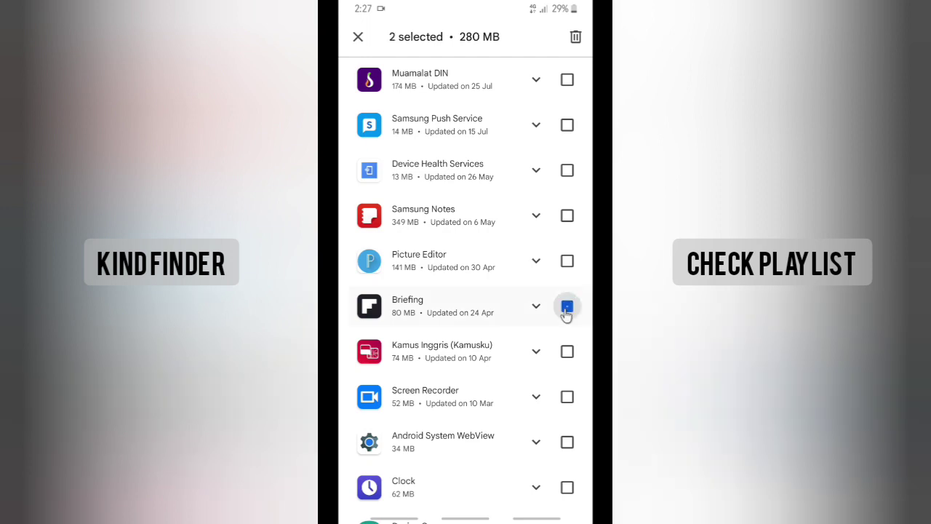
{"action": "scroll", "coordinate": [567, 311], "scroll_direction": "down", "scroll_amount": 3}
{"action": "scroll", "coordinate": [566, 316], "scroll_direction": "down", "scroll_amount": 1}
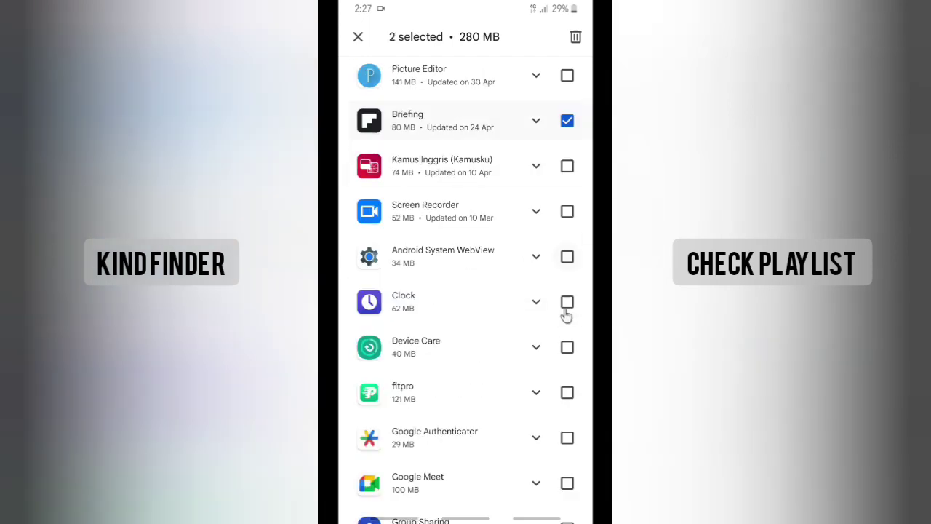
{"action": "left_click", "coordinate": [567, 393]}
{"action": "scroll", "coordinate": [561, 395], "scroll_direction": "down", "scroll_amount": 5}
{"action": "scroll", "coordinate": [557, 393], "scroll_direction": "down", "scroll_amount": 2}
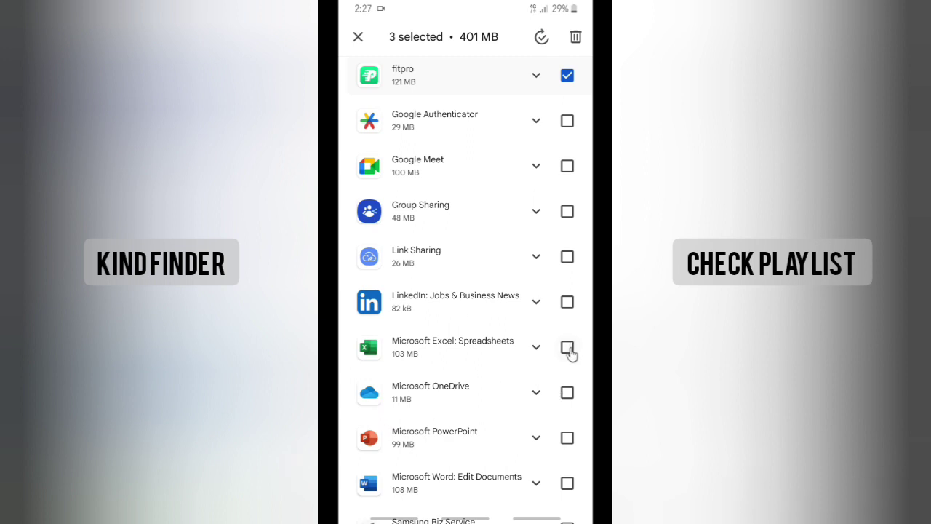
Step: Also tick Microsoft Excel and Microsoft Word, bringing the selection to five apps totaling 612 MB
{"action": "left_click", "coordinate": [567, 348]}
{"action": "scroll", "coordinate": [570, 352], "scroll_direction": "down", "scroll_amount": 3}
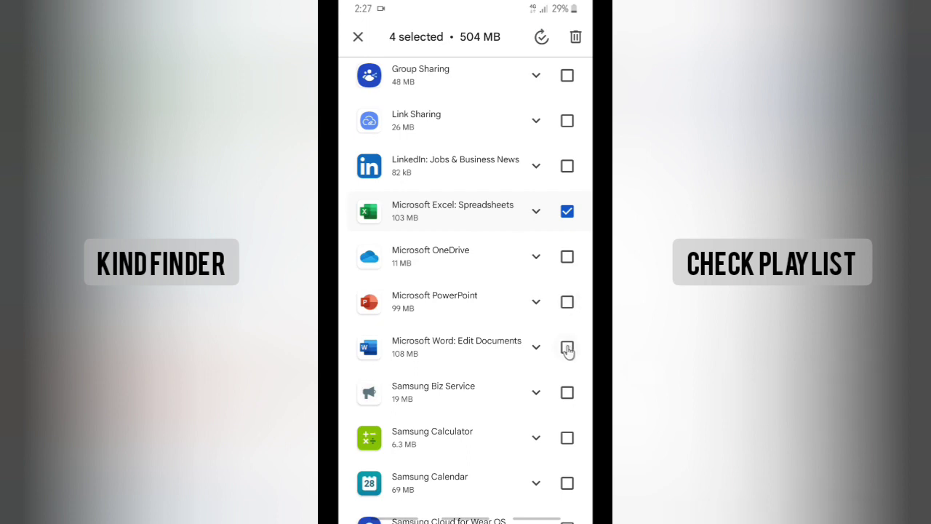
{"action": "left_click", "coordinate": [568, 350]}
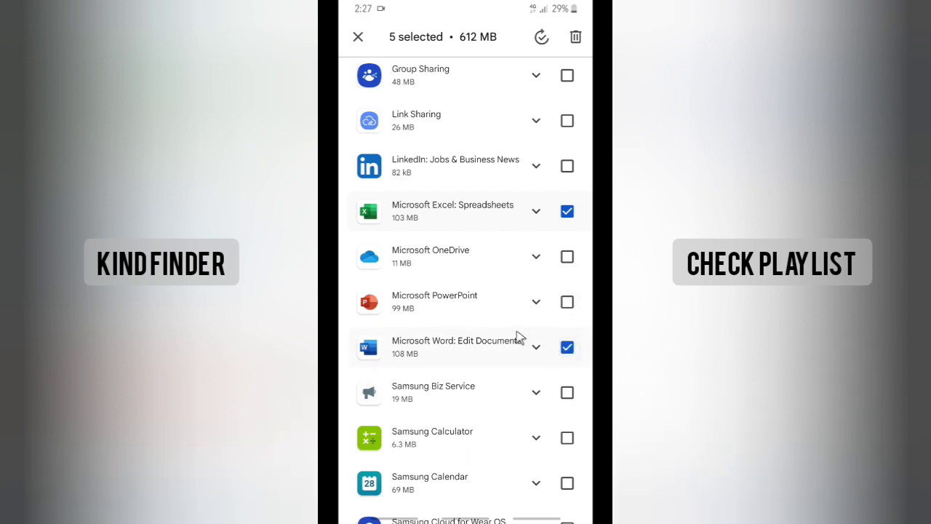
{"action": "scroll", "coordinate": [509, 362], "scroll_direction": "down", "scroll_amount": 2}
{"action": "scroll", "coordinate": [508, 365], "scroll_direction": "down", "scroll_amount": 3}
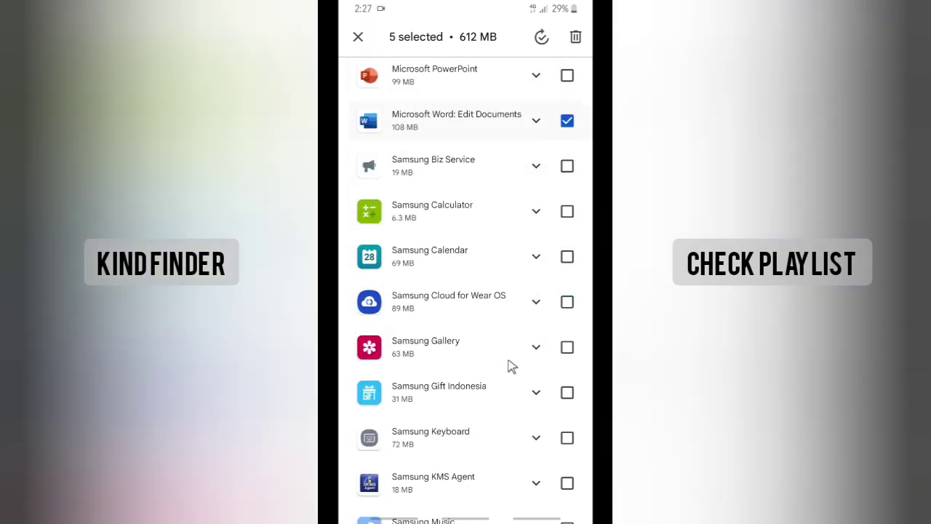
{"action": "scroll", "coordinate": [507, 366], "scroll_direction": "down", "scroll_amount": 1}
{"action": "scroll", "coordinate": [509, 366], "scroll_direction": "down", "scroll_amount": 3}
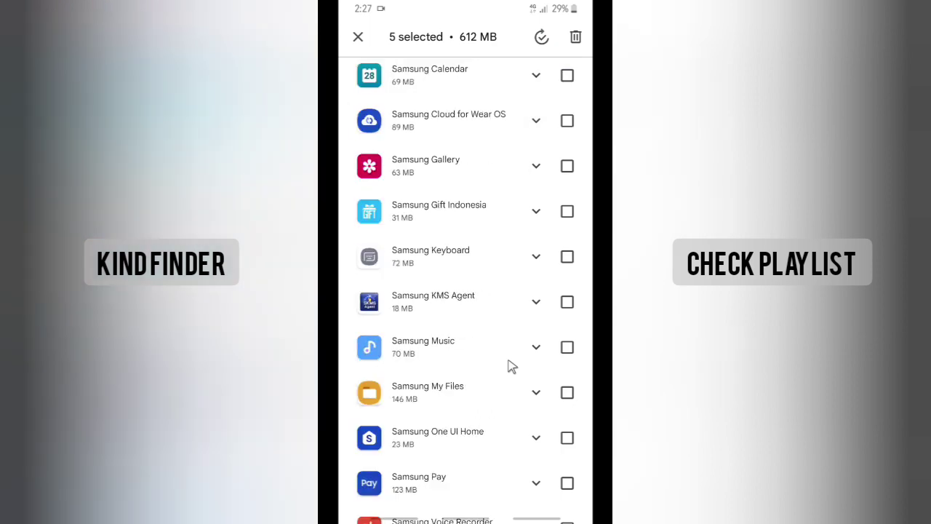
{"action": "scroll", "coordinate": [508, 366], "scroll_direction": "down", "scroll_amount": 3}
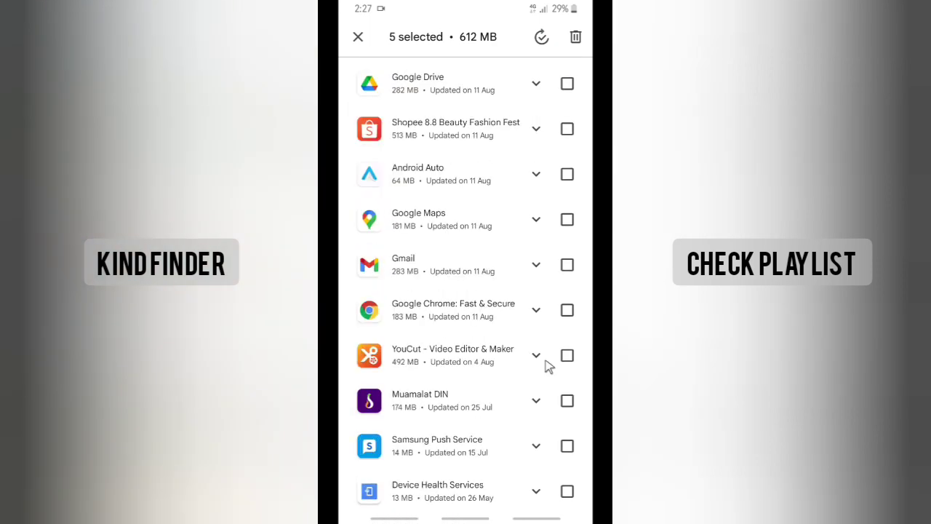
{"action": "scroll", "coordinate": [549, 366], "scroll_direction": "up", "scroll_amount": 4}
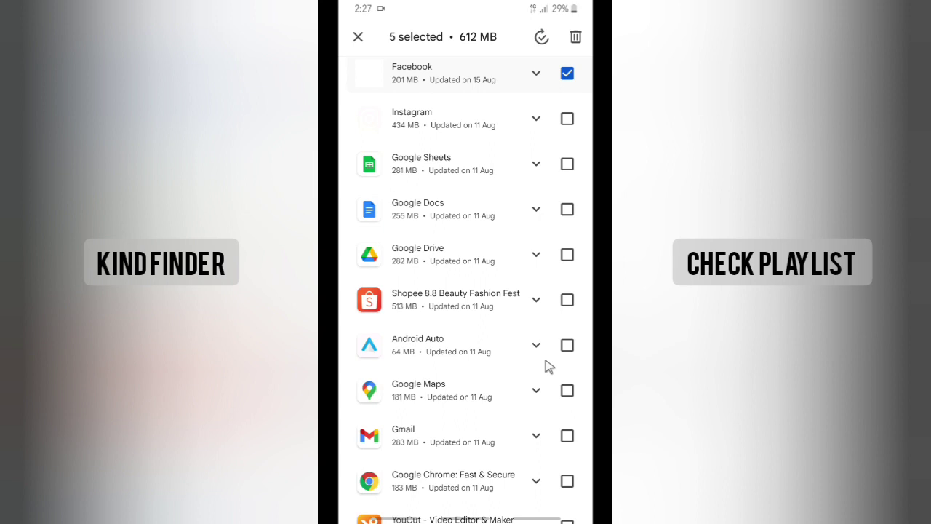
{"action": "scroll", "coordinate": [549, 366], "scroll_direction": "up", "scroll_amount": 6}
{"action": "scroll", "coordinate": [548, 366], "scroll_direction": "up", "scroll_amount": 1}
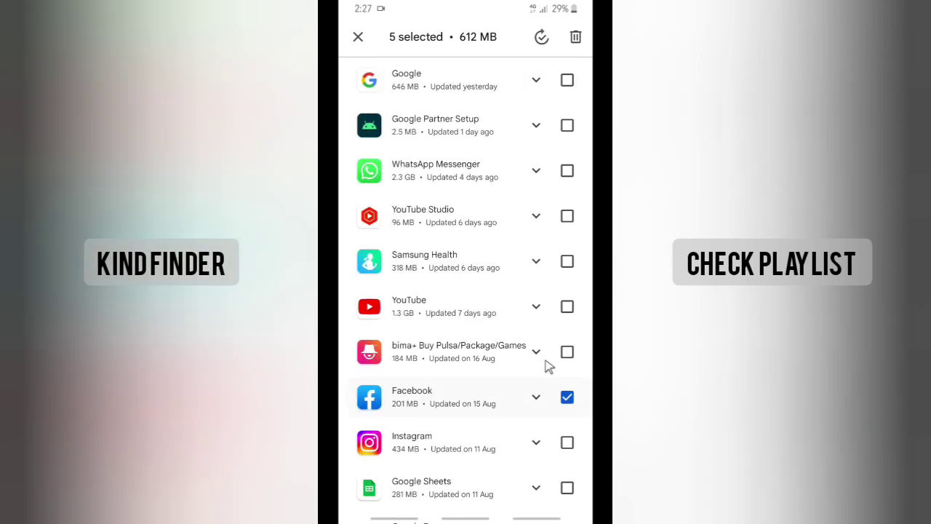
Step: Uninstall the selected apps with the trash-can icon, confirming the Uninstall prompt
{"action": "left_click", "coordinate": [575, 38]}
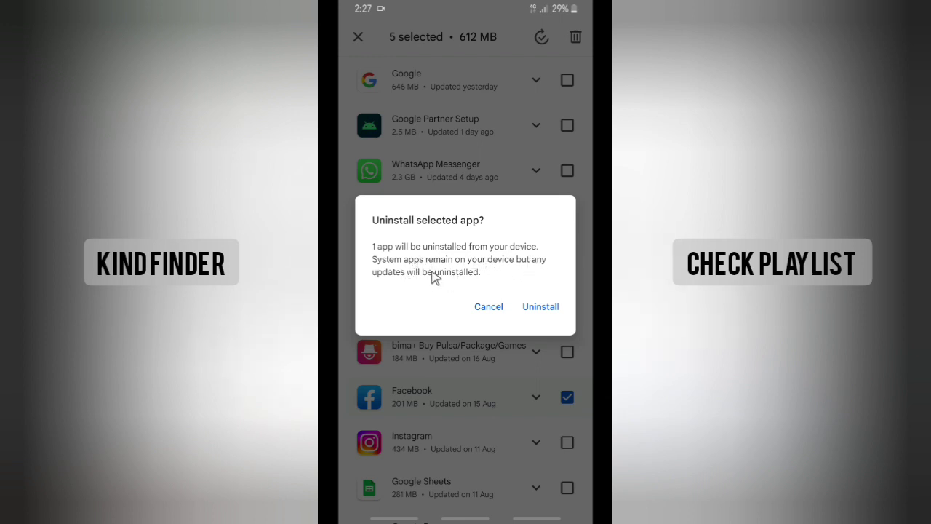
{"action": "left_click", "coordinate": [534, 306]}
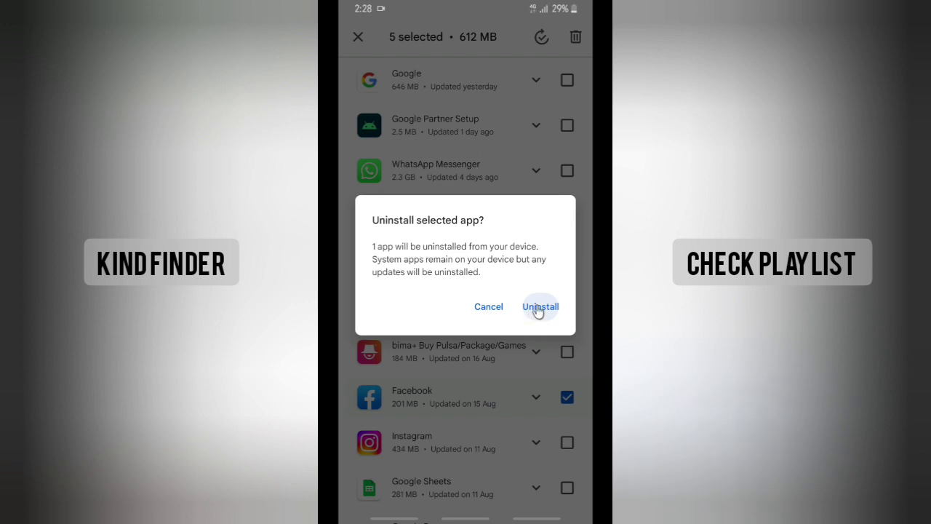
{"action": "left_click", "coordinate": [539, 309]}
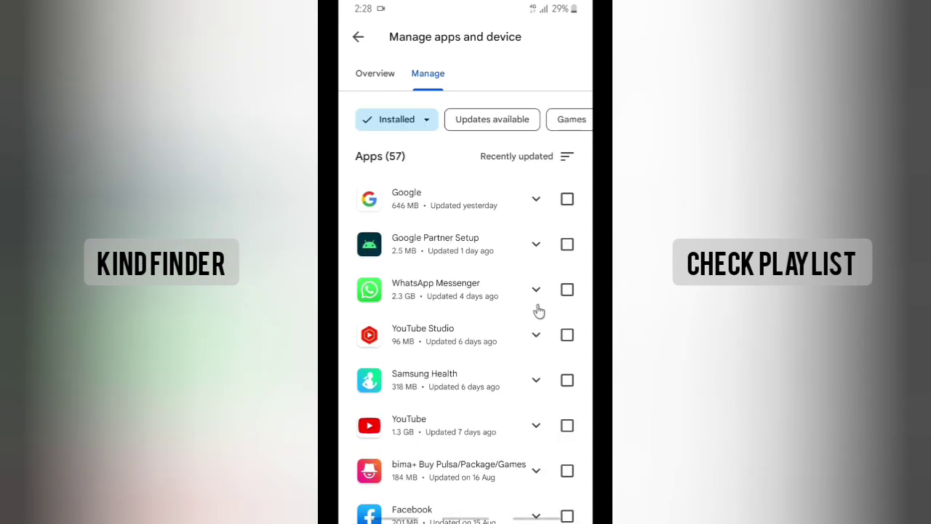
Step: Check the list now counts 56 apps and view Overview showing 17 GB of 25 GB used
{"action": "scroll", "coordinate": [516, 403], "scroll_direction": "down", "scroll_amount": 10}
{"action": "scroll", "coordinate": [513, 399], "scroll_direction": "up", "scroll_amount": 3}
{"action": "scroll", "coordinate": [514, 398], "scroll_direction": "up", "scroll_amount": 3}
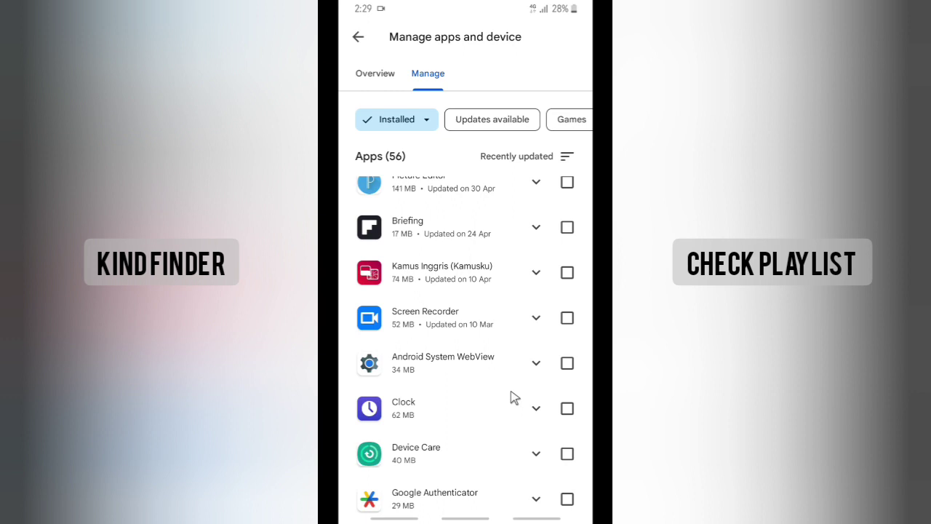
{"action": "left_click", "coordinate": [373, 82]}
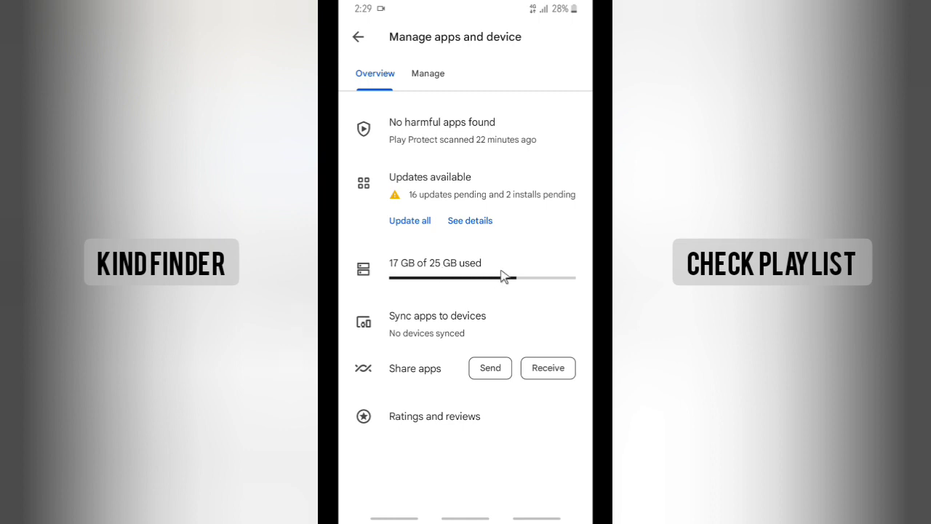
{"action": "left_click", "coordinate": [437, 74]}
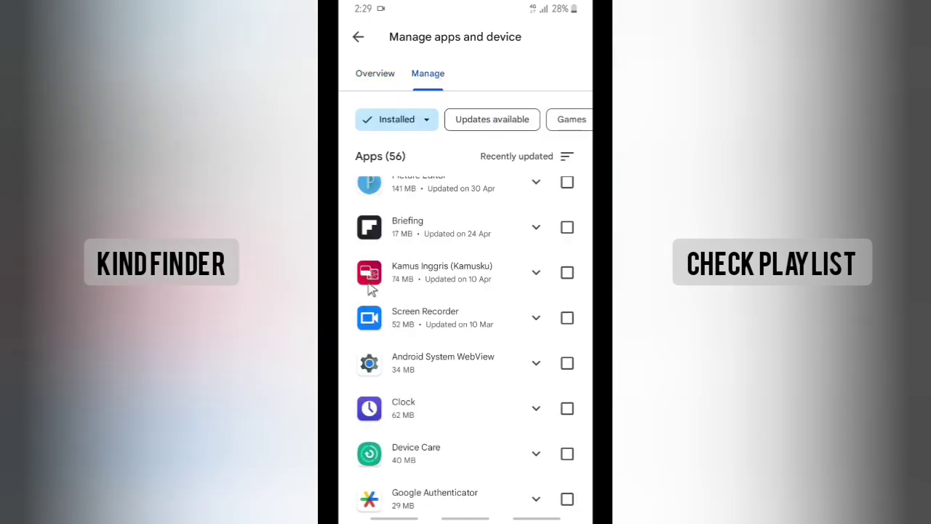
{"action": "scroll", "coordinate": [371, 289], "scroll_direction": "down", "scroll_amount": 3}
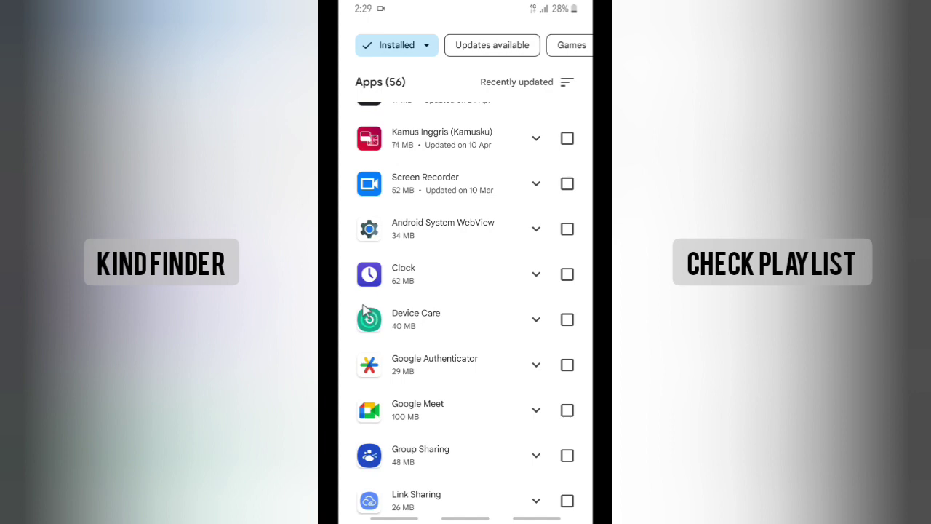
{"action": "scroll", "coordinate": [366, 309], "scroll_direction": "up", "scroll_amount": 1}
{"action": "scroll", "coordinate": [366, 310], "scroll_direction": "down", "scroll_amount": 3}
{"action": "scroll", "coordinate": [368, 305], "scroll_direction": "down", "scroll_amount": 4}
{"action": "scroll", "coordinate": [368, 300], "scroll_direction": "down", "scroll_amount": 5}
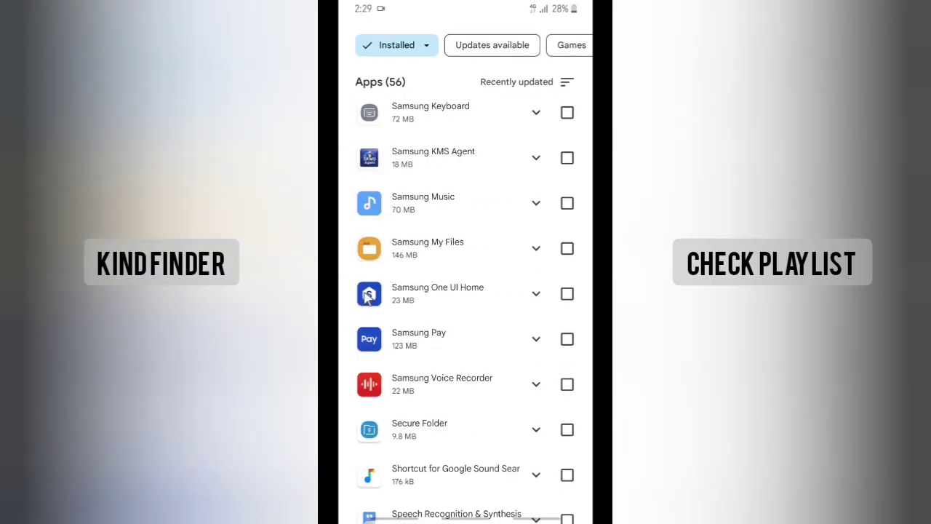
{"action": "scroll", "coordinate": [435, 271], "scroll_direction": "up", "scroll_amount": 15}
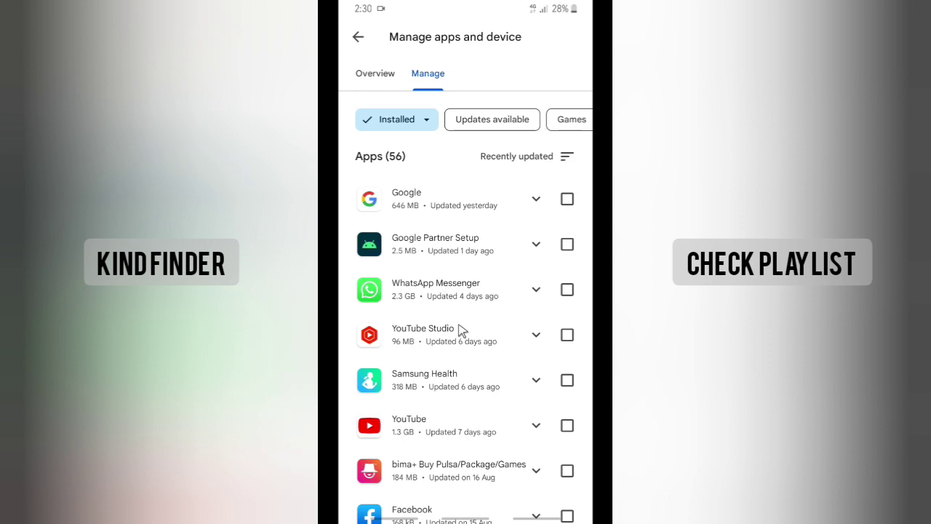
{"action": "scroll", "coordinate": [459, 330], "scroll_direction": "down", "scroll_amount": 5}
{"action": "scroll", "coordinate": [459, 328], "scroll_direction": "down", "scroll_amount": 10}
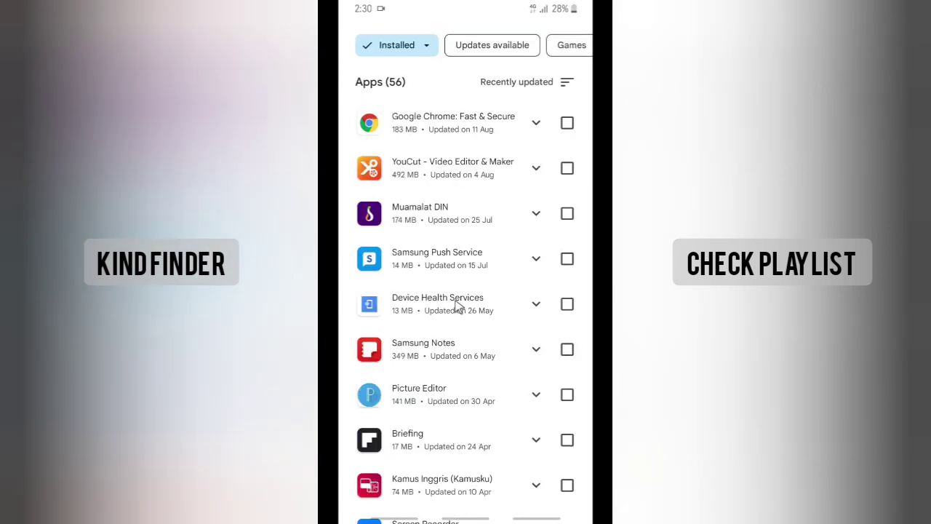
{"action": "scroll", "coordinate": [459, 306], "scroll_direction": "up", "scroll_amount": 2}
{"action": "scroll", "coordinate": [458, 306], "scroll_direction": "up", "scroll_amount": 5}
{"action": "scroll", "coordinate": [458, 307], "scroll_direction": "down", "scroll_amount": 10}
{"action": "scroll", "coordinate": [459, 308], "scroll_direction": "down", "scroll_amount": 4}
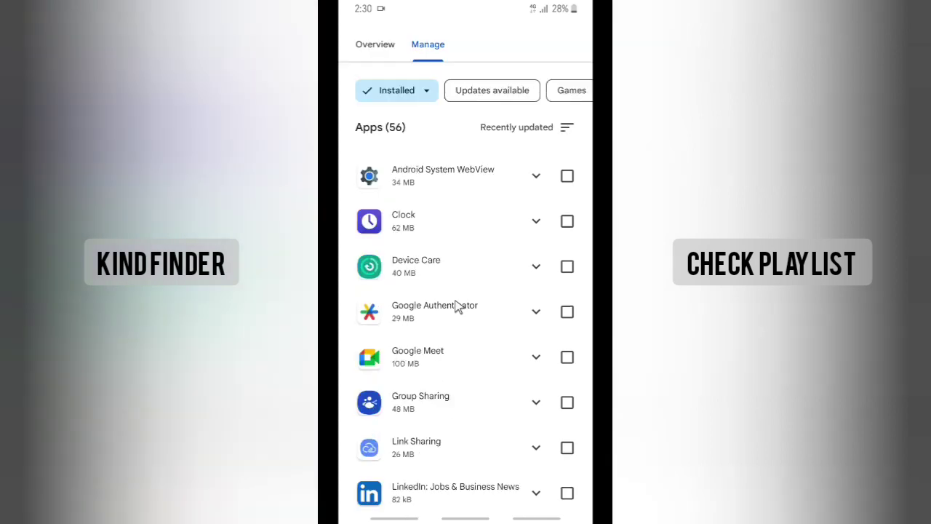
{"action": "scroll", "coordinate": [457, 306], "scroll_direction": "up", "scroll_amount": 3}
{"action": "scroll", "coordinate": [422, 264], "scroll_direction": "down", "scroll_amount": 10}
{"action": "scroll", "coordinate": [528, 434], "scroll_direction": "down", "scroll_amount": 8}
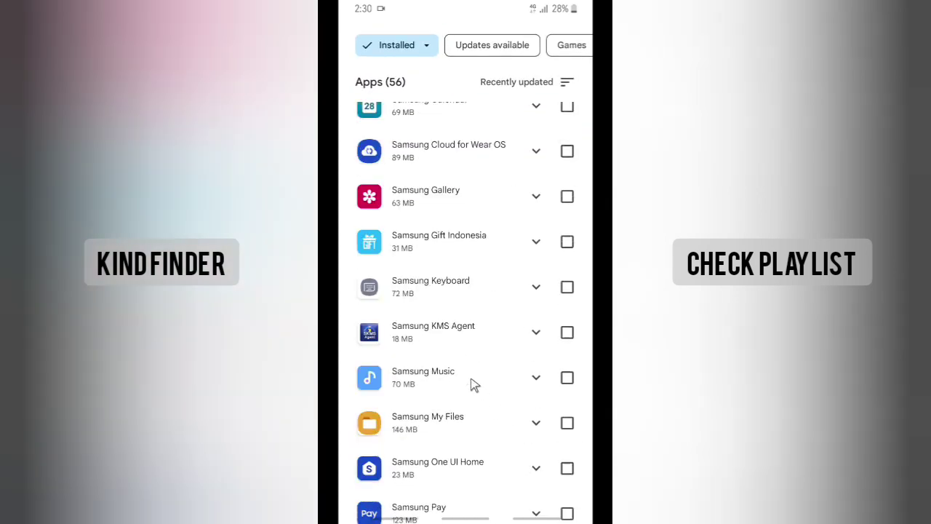
{"action": "scroll", "coordinate": [471, 378], "scroll_direction": "up", "scroll_amount": 2}
{"action": "scroll", "coordinate": [441, 355], "scroll_direction": "up", "scroll_amount": 2}
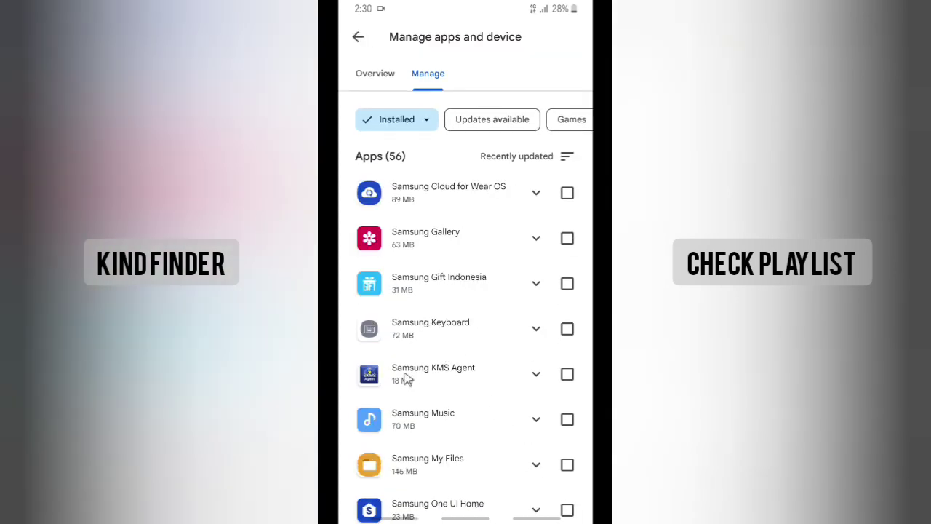
{"action": "scroll", "coordinate": [410, 267], "scroll_direction": "up", "scroll_amount": 10}
{"action": "scroll", "coordinate": [480, 334], "scroll_direction": "down", "scroll_amount": 5}
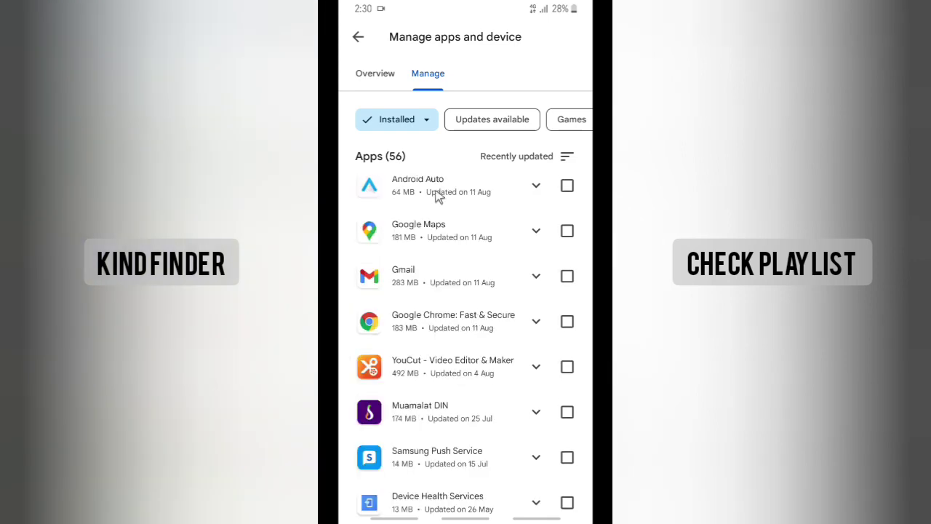
{"action": "left_click", "coordinate": [393, 82]}
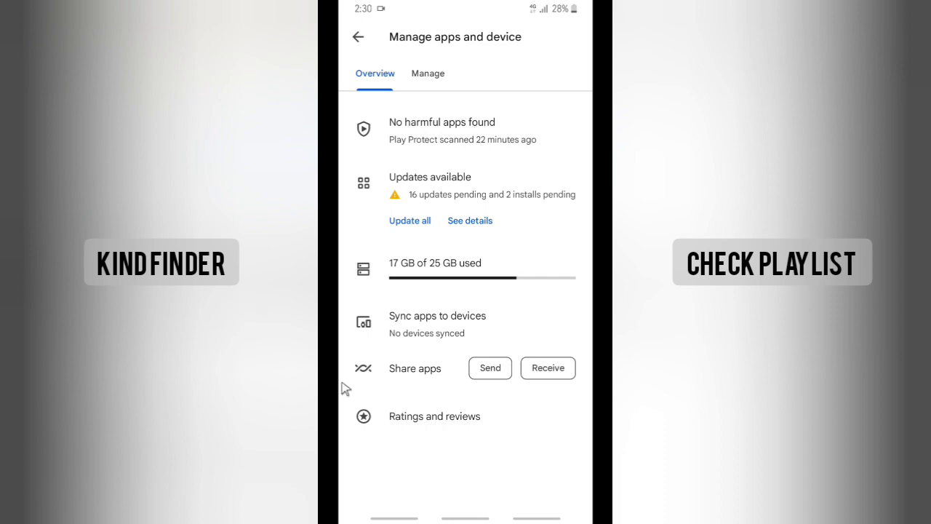
Step: Open the pending updates details, then leave Play Store for the Android home screen
{"action": "left_click", "coordinate": [460, 232]}
{"action": "left_click", "coordinate": [451, 221]}
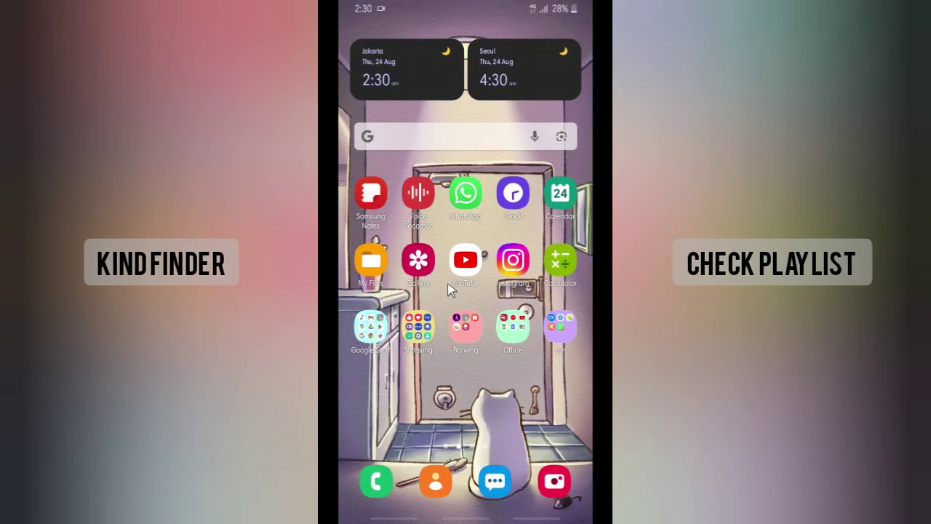